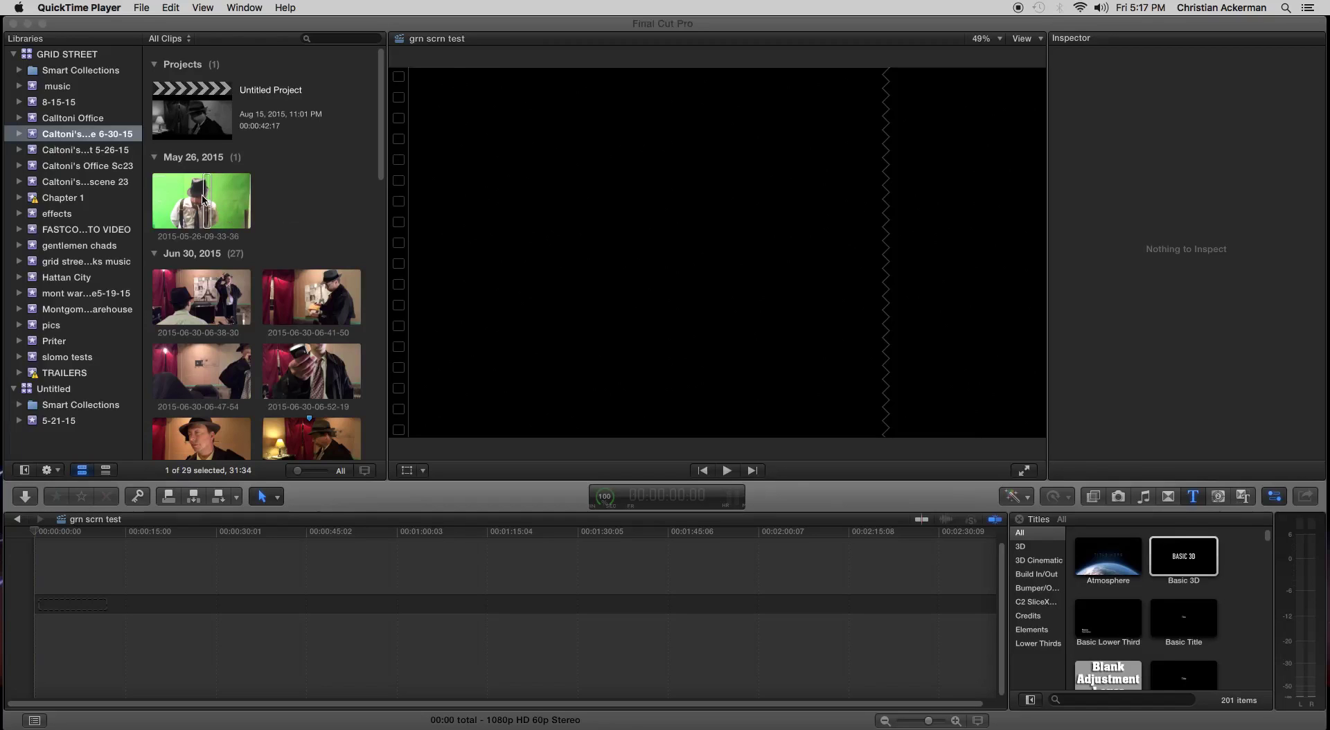
{"action": "left_click_drag", "start_coordinate": [206, 197], "coordinate": [129, 579]}
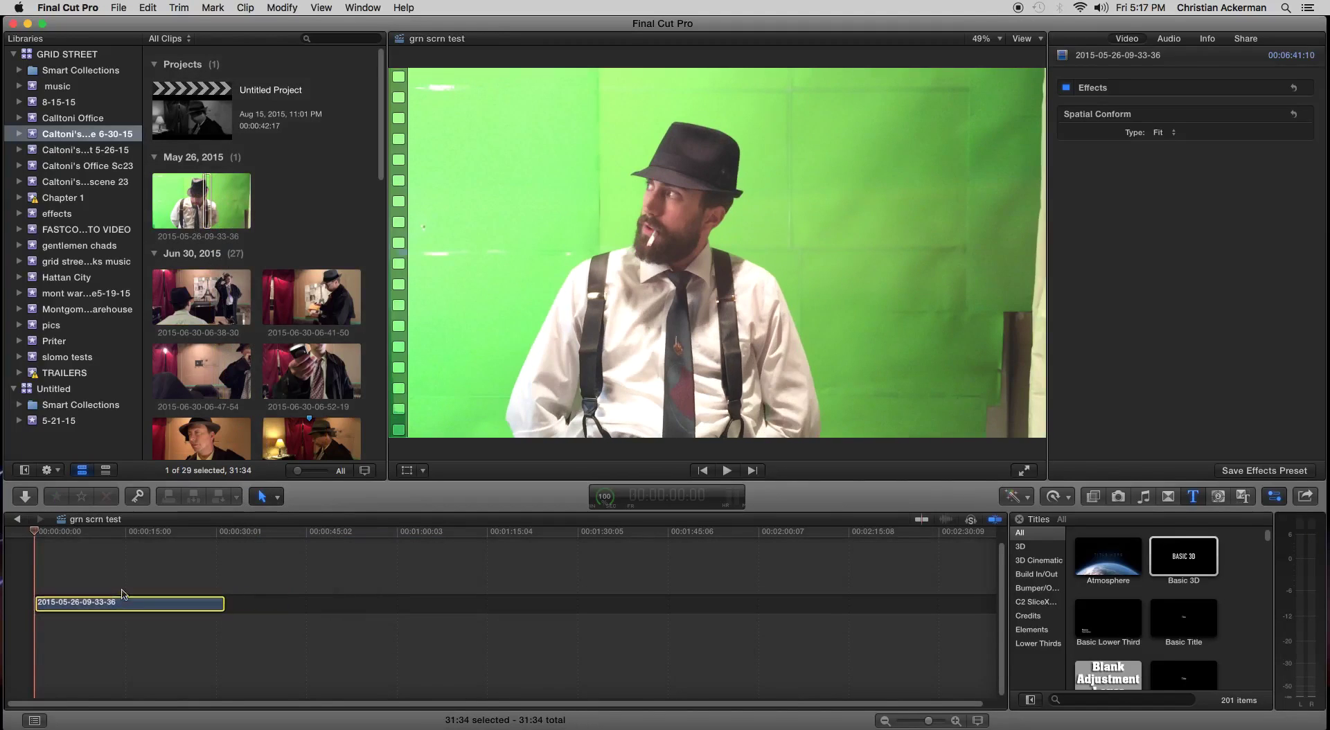
{"action": "mouse_move", "coordinate": [59, 530]}
{"action": "left_mouse_down"}
{"action": "mouse_move", "coordinate": [154, 530]}
{"action": "mouse_move", "coordinate": [83, 530]}
{"action": "left_mouse_up"}
{"action": "left_click_drag", "start_coordinate": [223, 603], "coordinate": [115, 616]}
Step: Scrub through the trimmed green-screen clip around 5:24 to review it
{"action": "left_click", "coordinate": [58, 538]}
{"action": "left_click", "coordinate": [209, 194]}
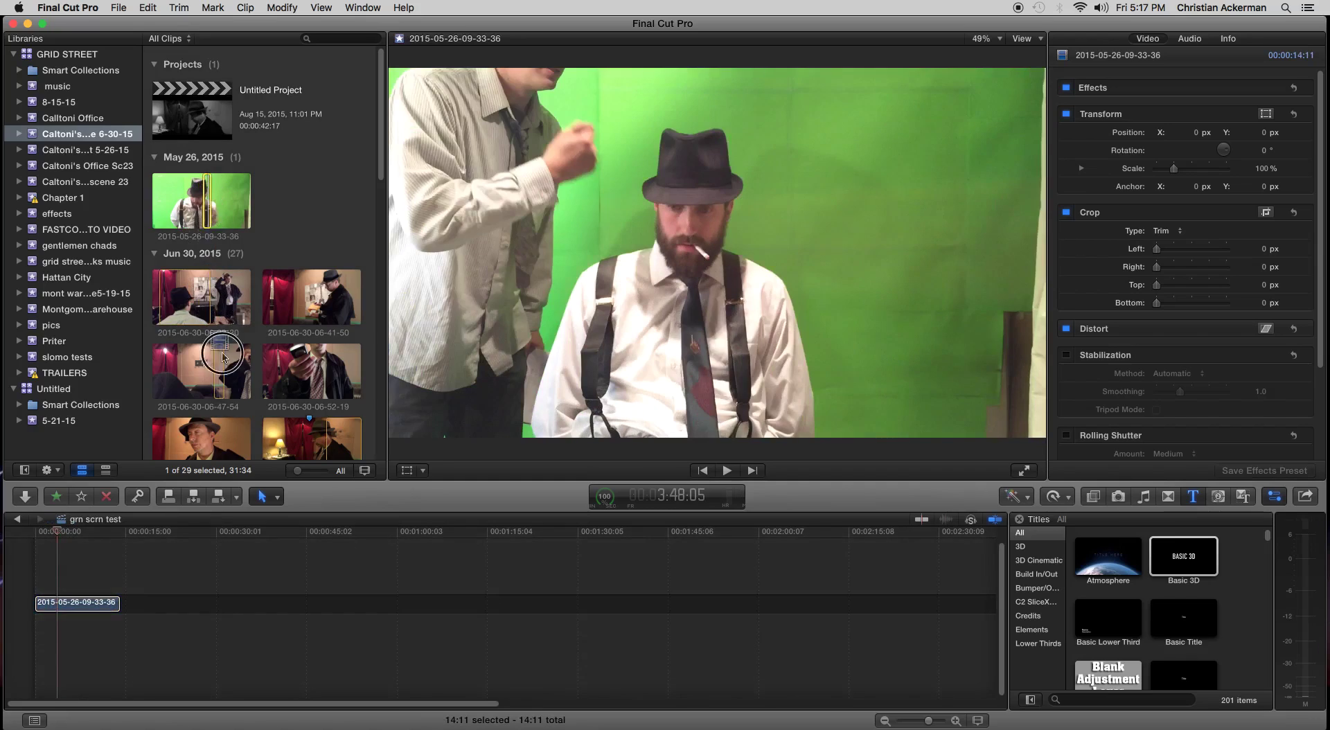
{"action": "left_click", "coordinate": [64, 574]}
{"action": "left_click", "coordinate": [215, 199]}
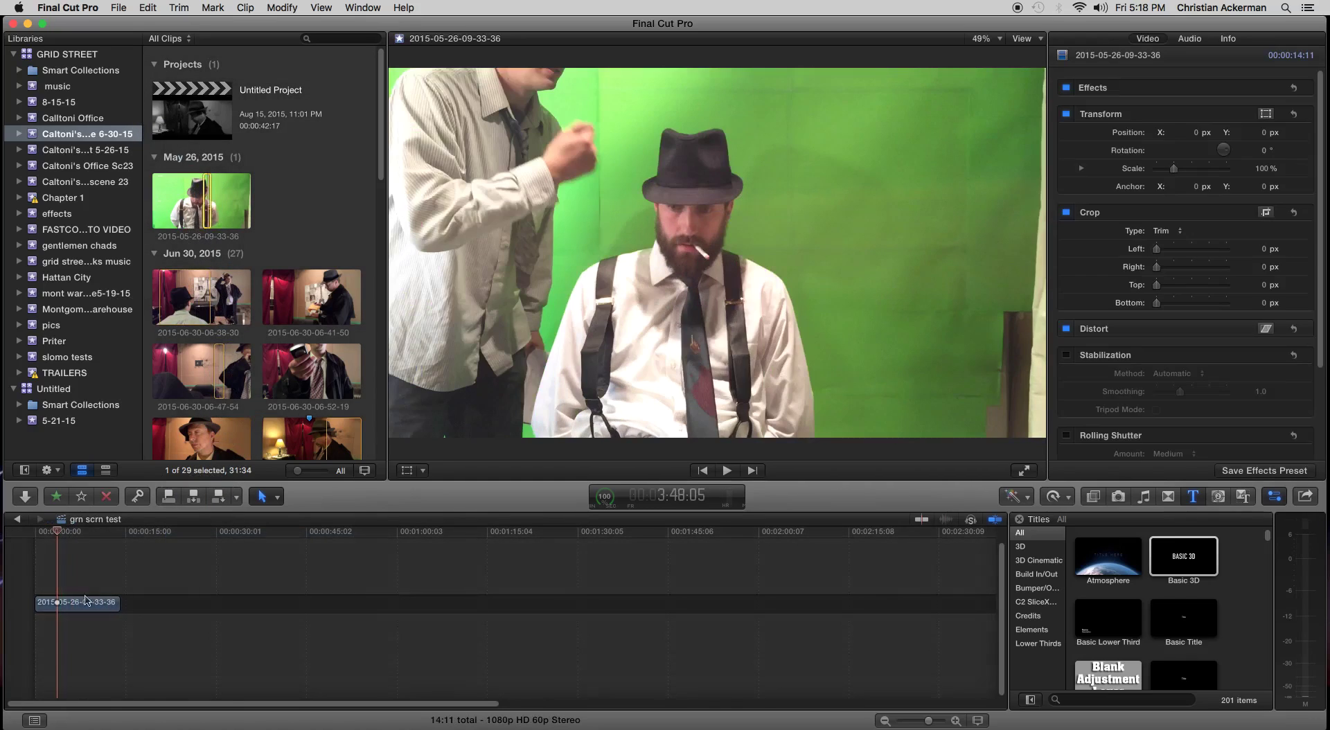
{"action": "left_click", "coordinate": [67, 541]}
{"action": "mouse_move", "coordinate": [66, 541]}
{"action": "left_mouse_down"}
{"action": "mouse_move", "coordinate": [99, 544]}
{"action": "mouse_move", "coordinate": [84, 544]}
{"action": "left_mouse_up"}
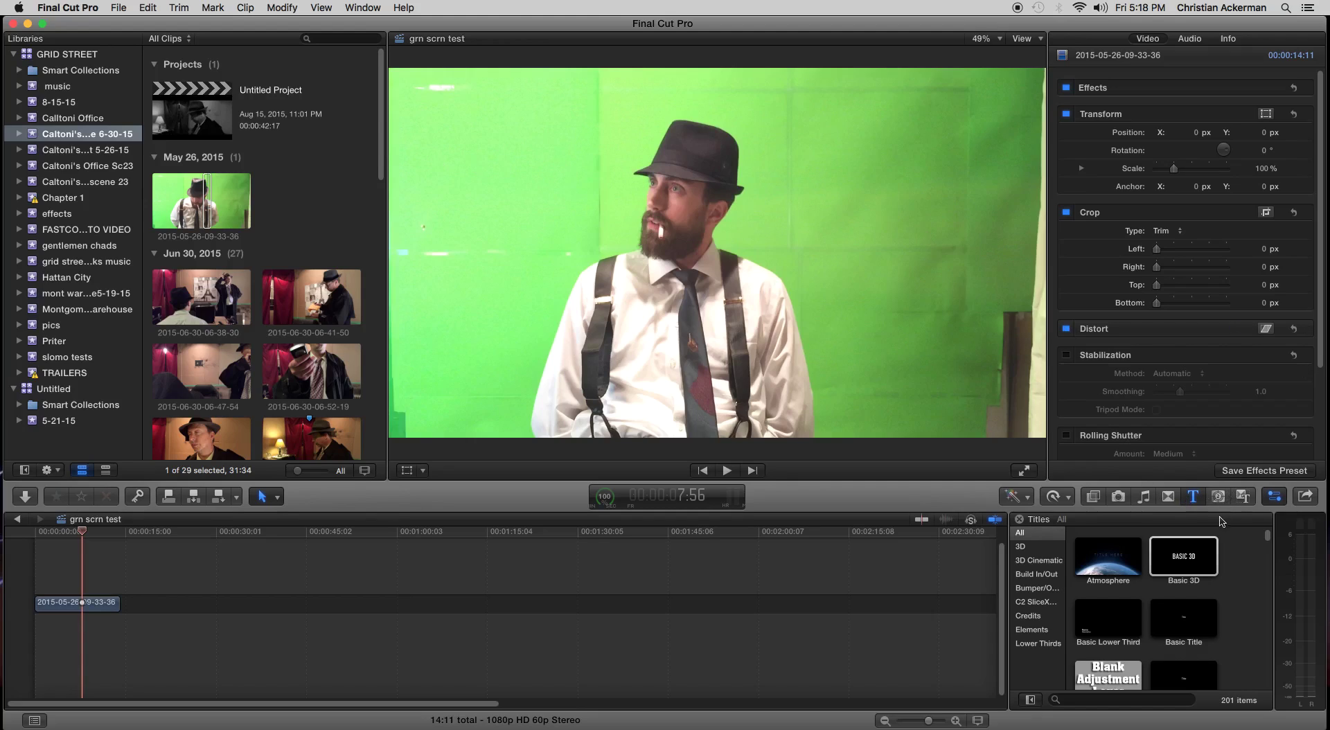
Step: Drag the Clouds generator into the timeline beneath the green-screen clip
{"action": "mouse_move", "coordinate": [1183, 562]}
{"action": "left_mouse_down"}
{"action": "mouse_move", "coordinate": [1001, 547]}
{"action": "mouse_move", "coordinate": [713, 552]}
{"action": "mouse_move", "coordinate": [1199, 558]}
{"action": "left_mouse_up"}
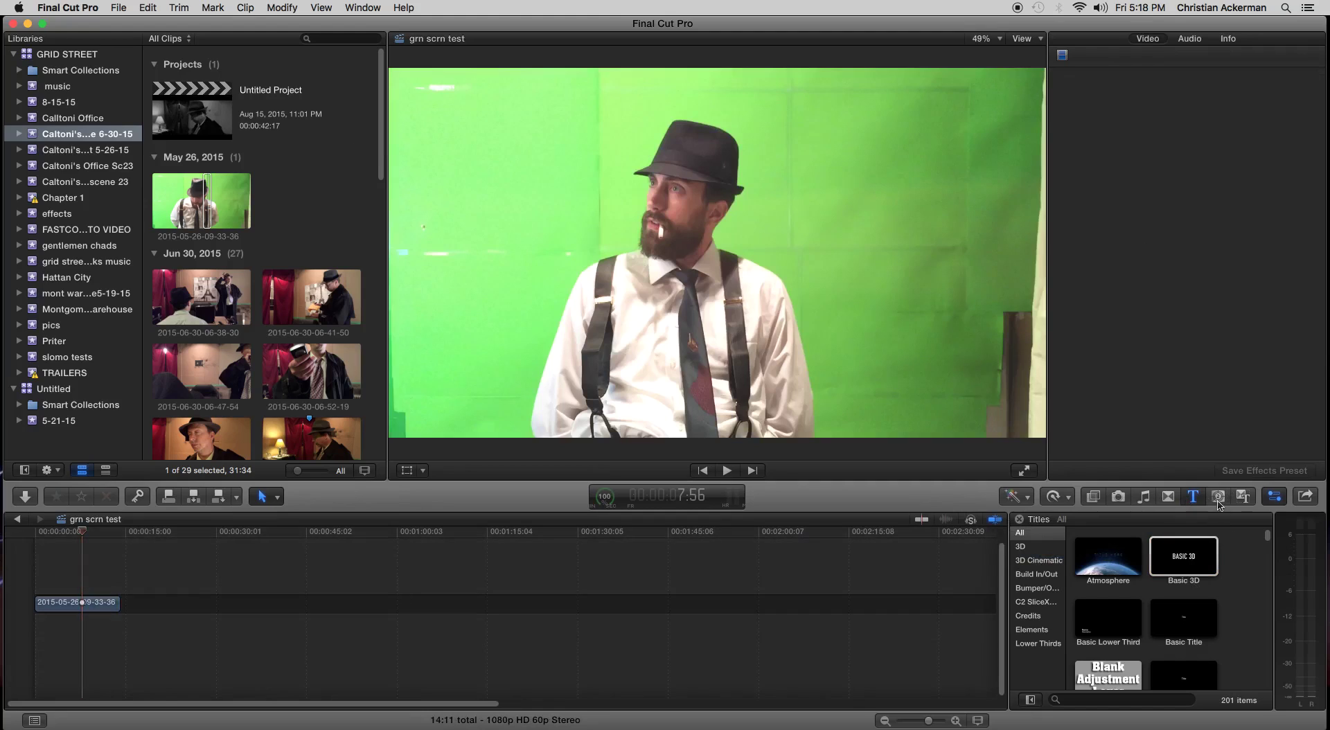
{"action": "left_click", "coordinate": [1219, 496]}
{"action": "left_click_drag", "start_coordinate": [1111, 613], "coordinate": [43, 627]}
Step: Preview the animated Clouds background, then return the playhead to the start
{"action": "left_click", "coordinate": [76, 601]}
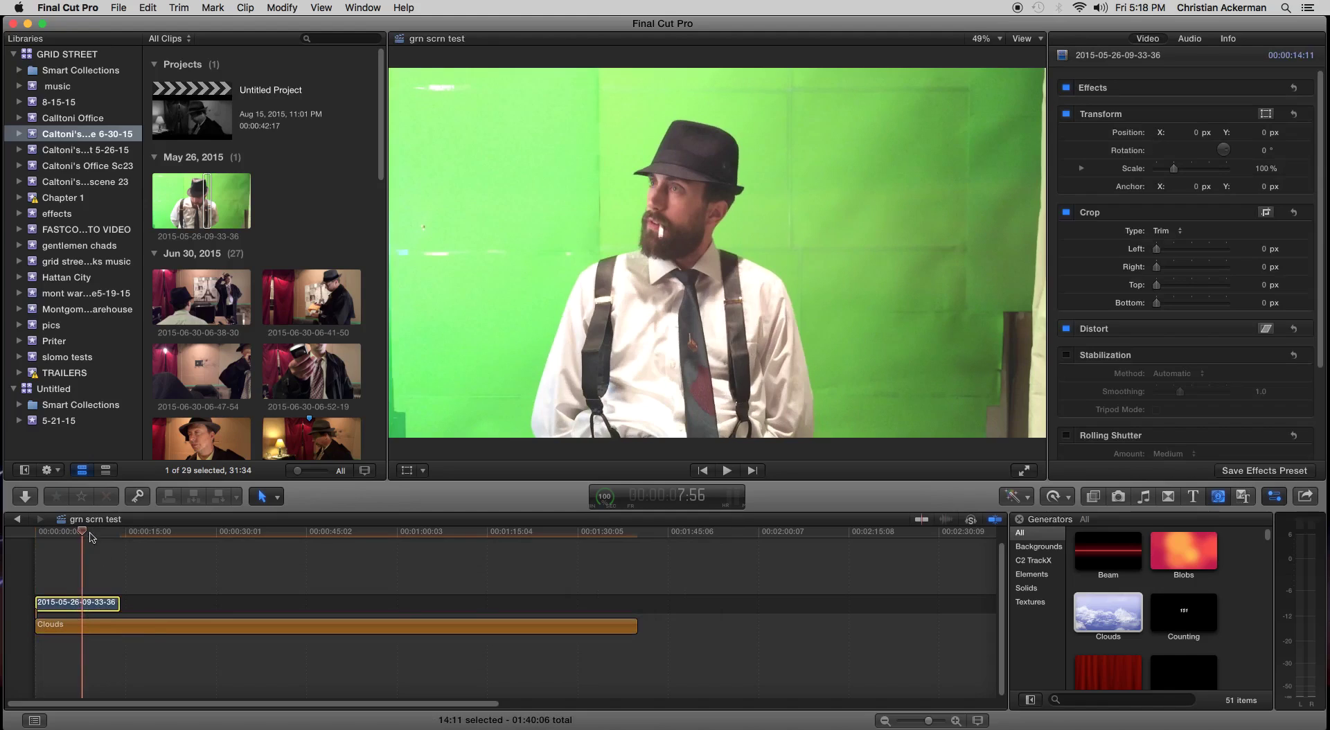
{"action": "left_click_drag", "start_coordinate": [80, 604], "coordinate": [83, 617]}
{"action": "left_click", "coordinate": [59, 633]}
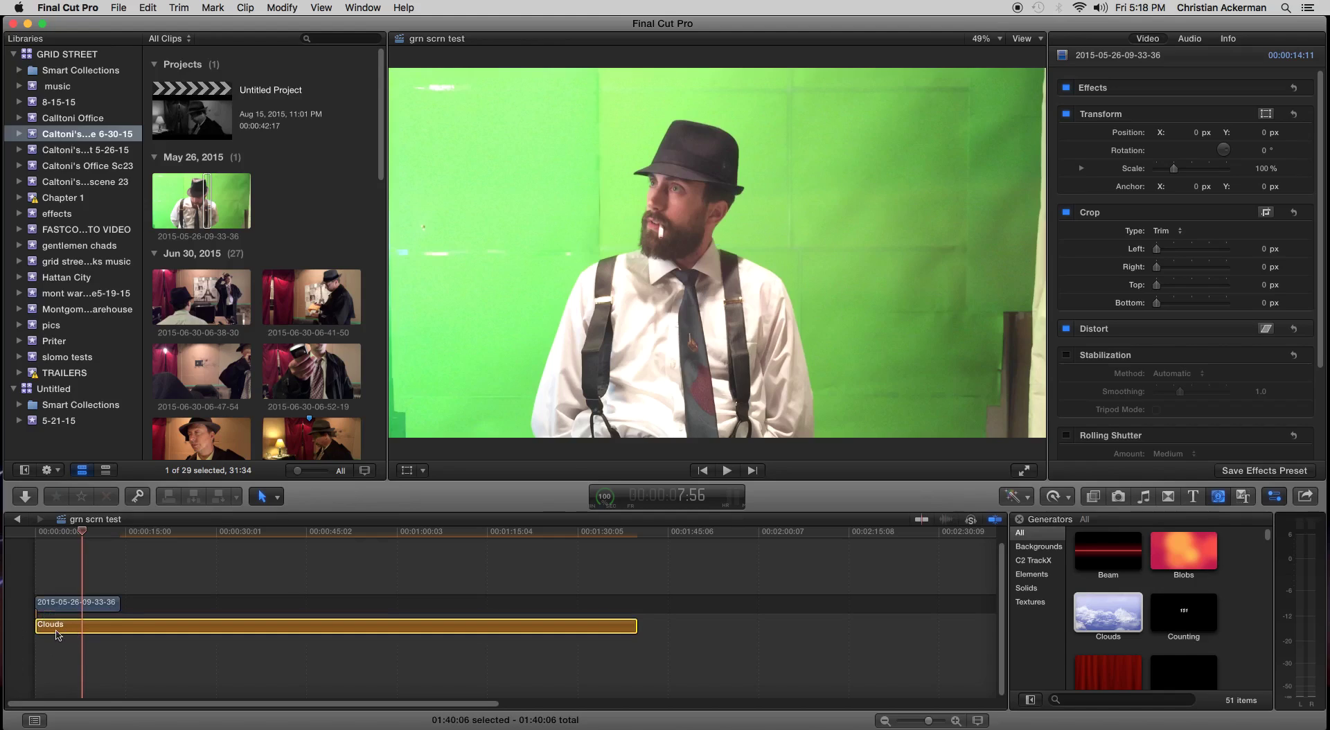
{"action": "left_click_drag", "start_coordinate": [137, 535], "coordinate": [204, 534]}
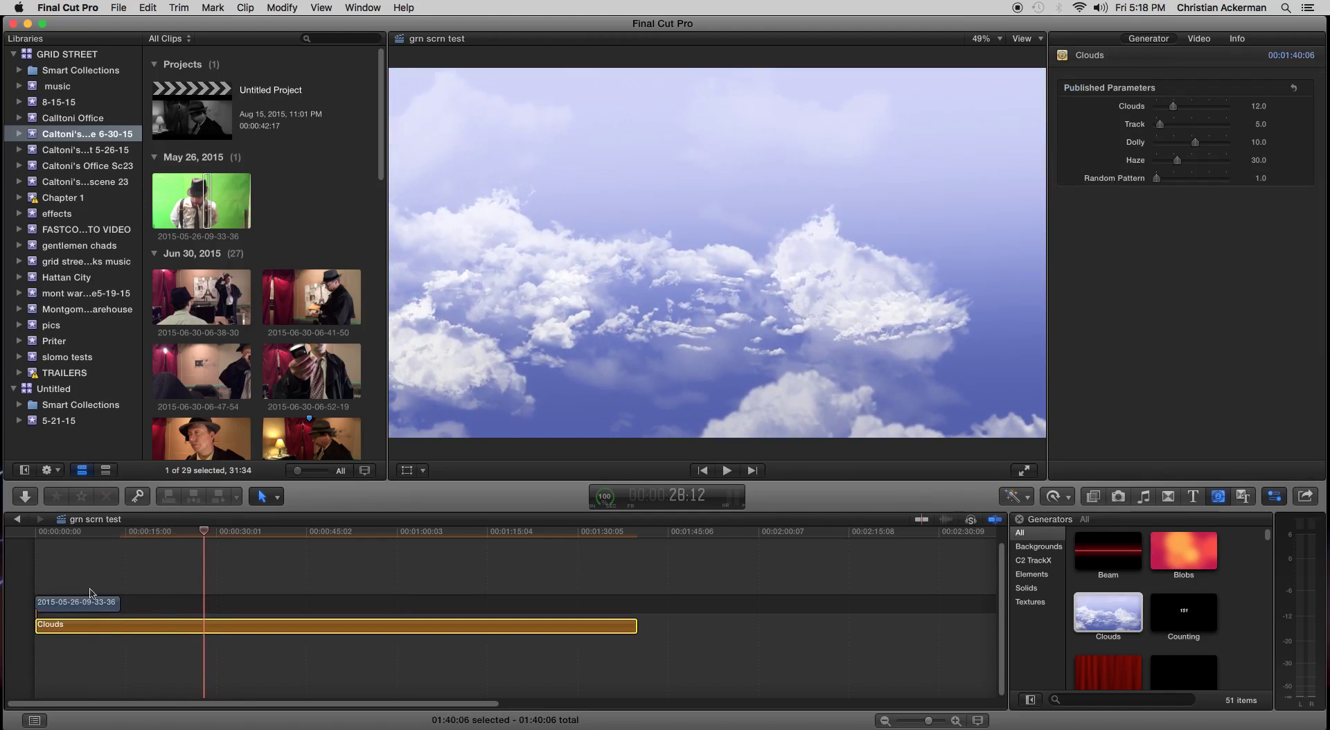
{"action": "key", "text": "Home"}
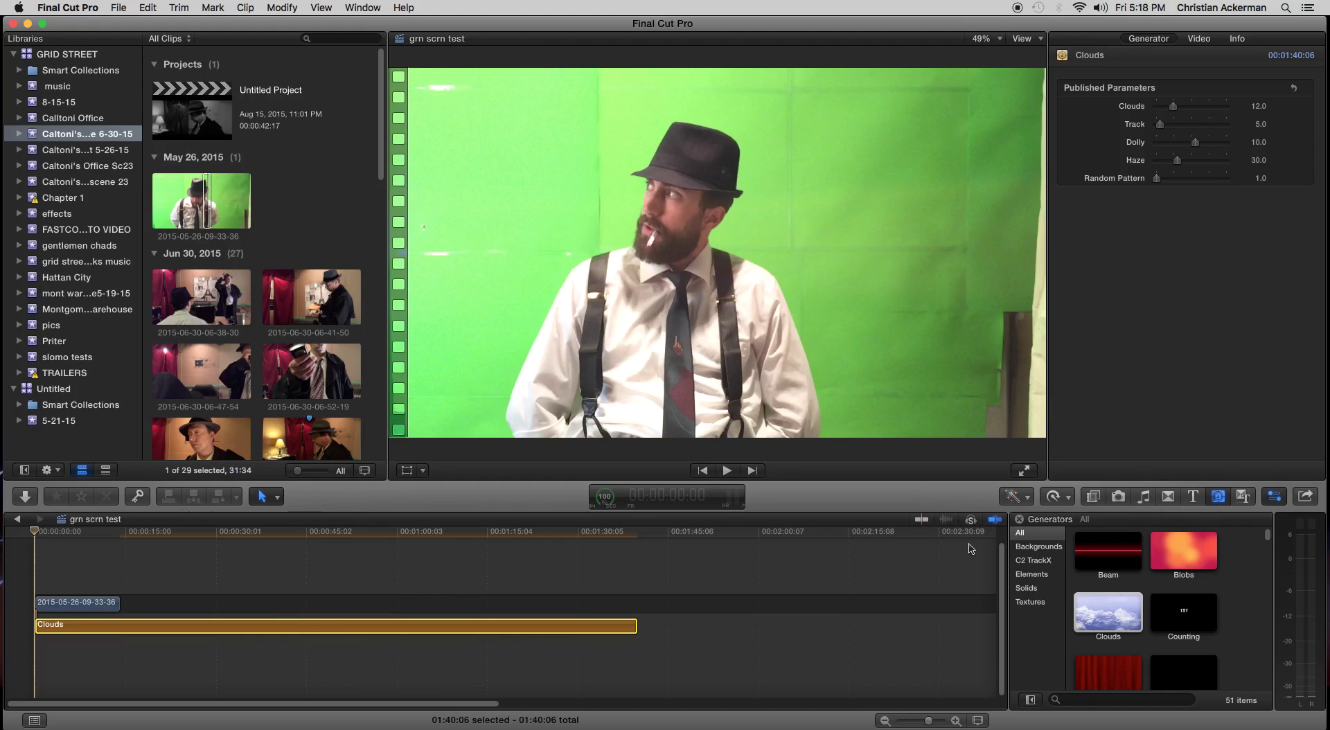
{"action": "left_click", "coordinate": [1101, 498]}
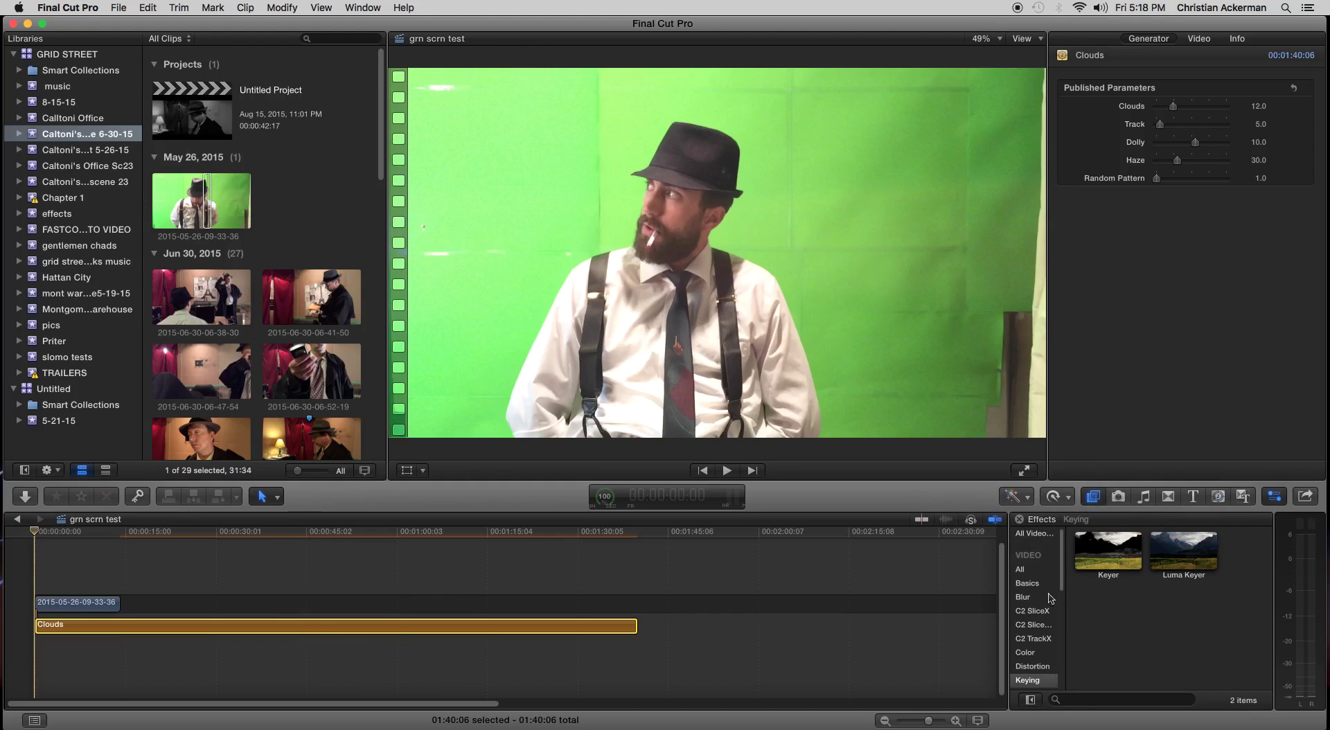
Step: Show the Keying effects (Keyer, Luma Keyer) and select the green-screen clip
{"action": "left_click", "coordinate": [1029, 682]}
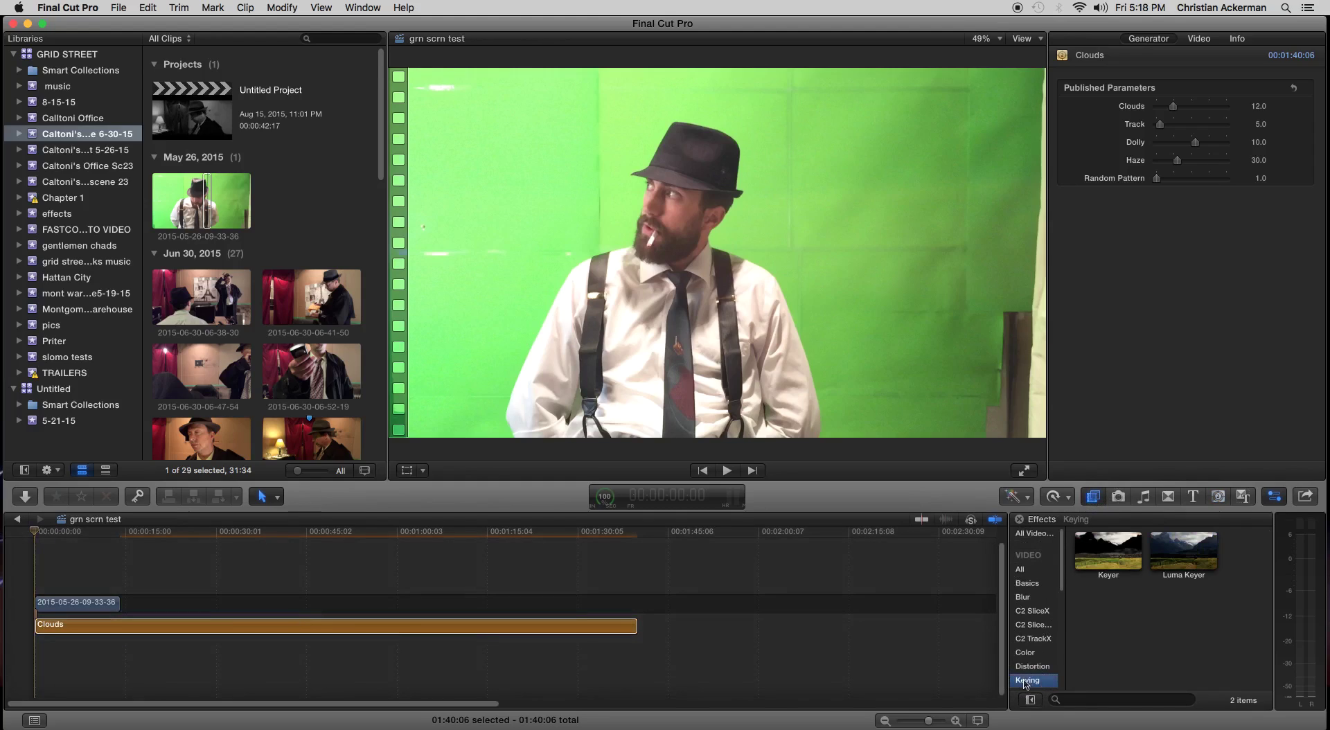
{"action": "left_click", "coordinate": [1027, 668]}
{"action": "left_click", "coordinate": [1033, 679]}
{"action": "left_click_drag", "start_coordinate": [1122, 548], "coordinate": [1117, 576]}
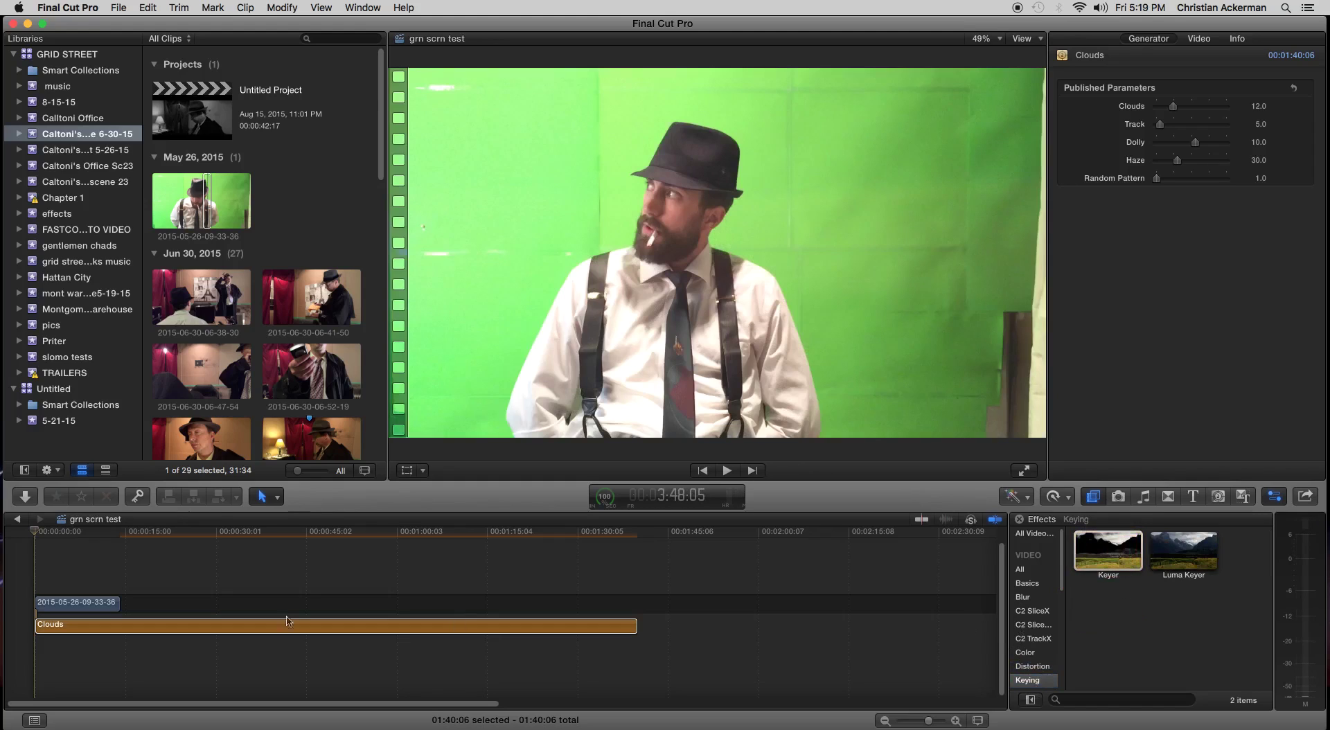
{"action": "left_click", "coordinate": [72, 606]}
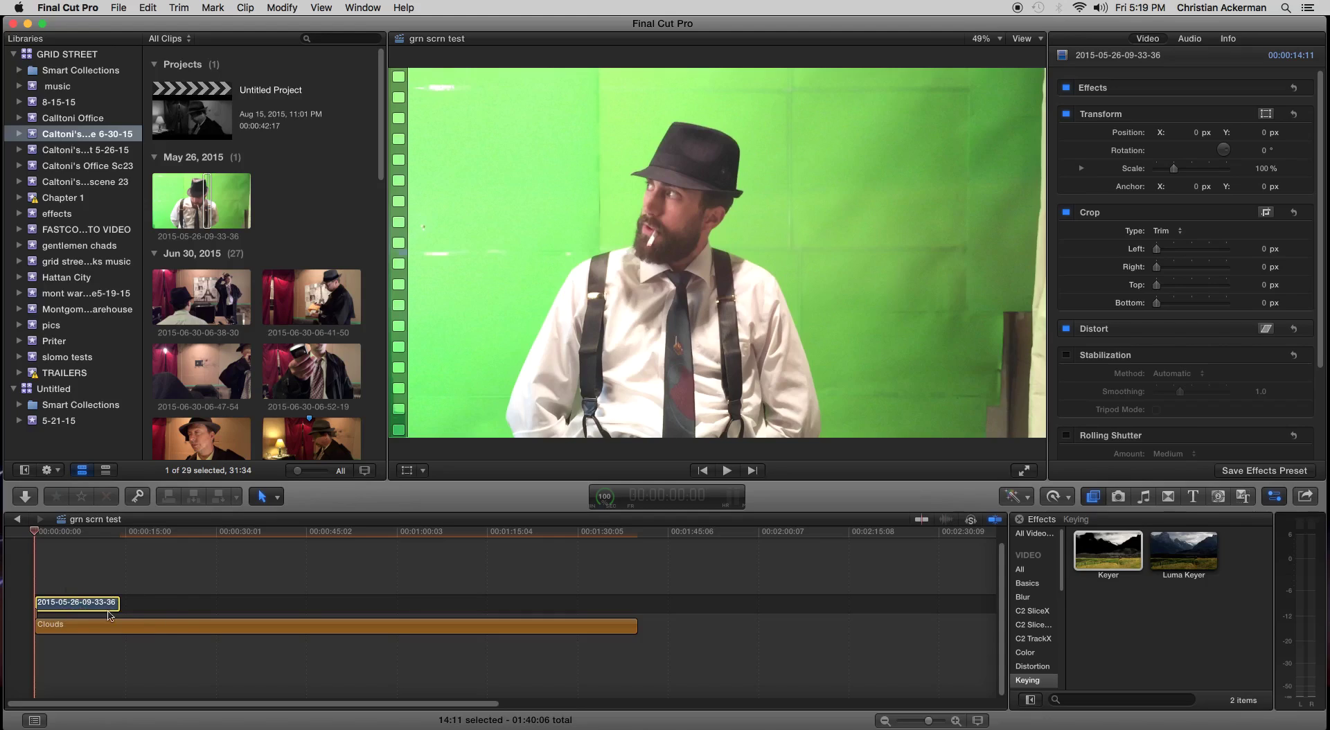
Step: Apply the Keyer effect to the green-screen clip to remove the green backdrop
{"action": "left_click_drag", "start_coordinate": [97, 604], "coordinate": [85, 599]}
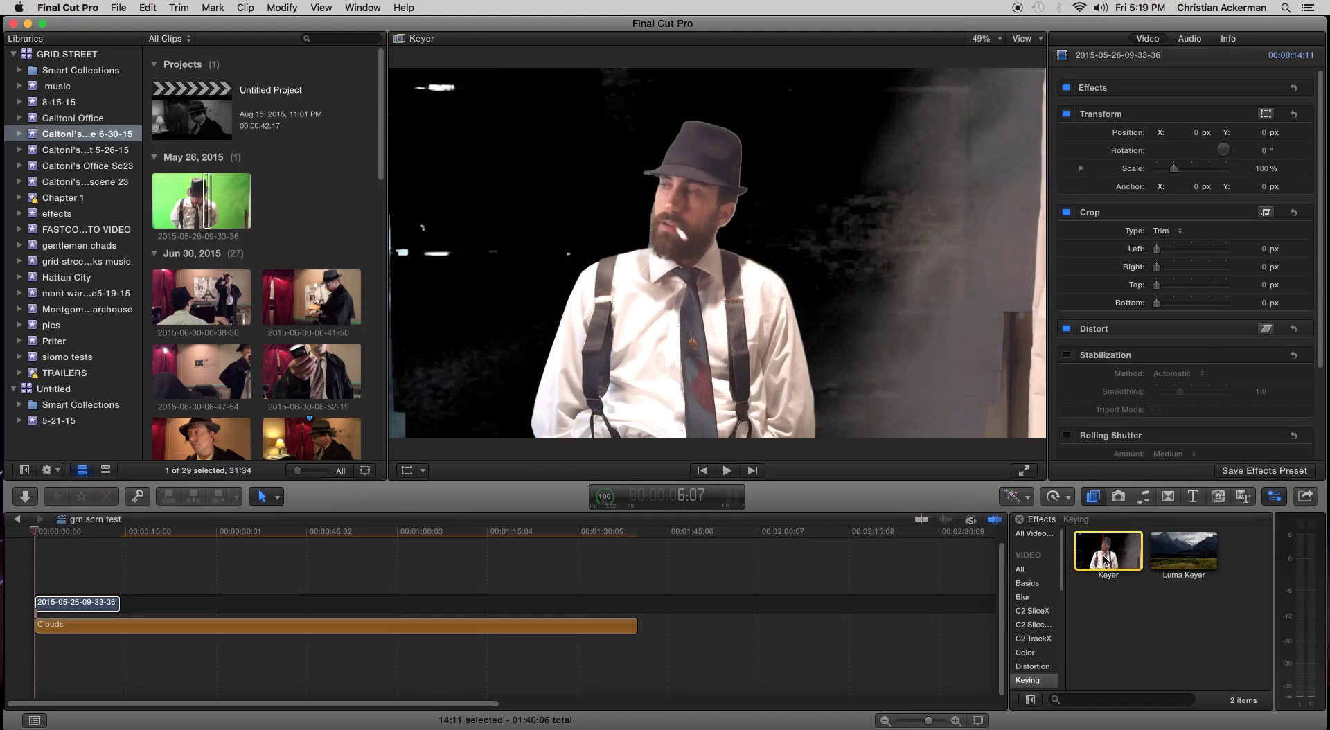
{"action": "double_click", "coordinate": [1105, 559]}
{"action": "double_click", "coordinate": [1106, 559]}
{"action": "mouse_move", "coordinate": [59, 533]}
{"action": "left_mouse_down"}
{"action": "mouse_move", "coordinate": [119, 535]}
{"action": "mouse_move", "coordinate": [21, 537]}
{"action": "mouse_move", "coordinate": [84, 537]}
{"action": "left_mouse_up"}
{"action": "left_click", "coordinate": [1080, 552]}
{"action": "left_click_drag", "start_coordinate": [1079, 552], "coordinate": [33, 613]}
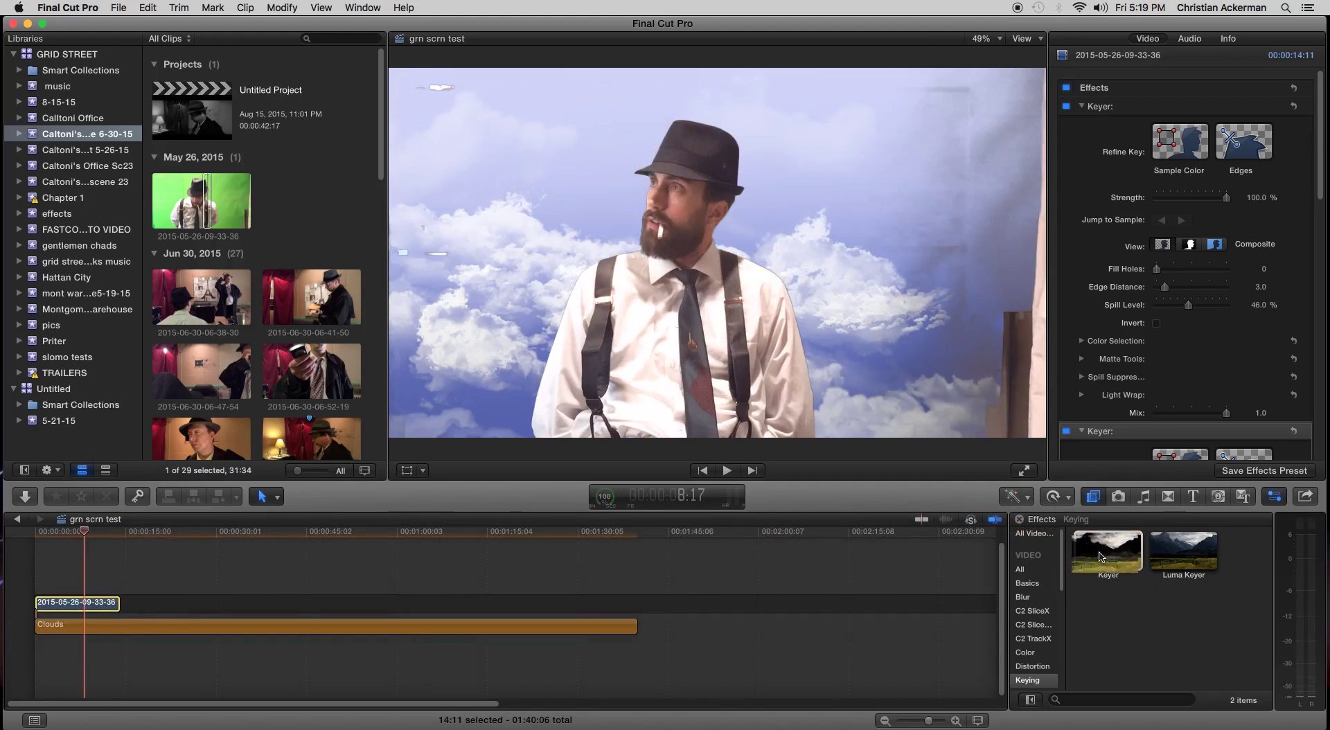
Step: Scrub around 5 seconds to check the man keyed over the clouds
{"action": "left_click", "coordinate": [68, 603]}
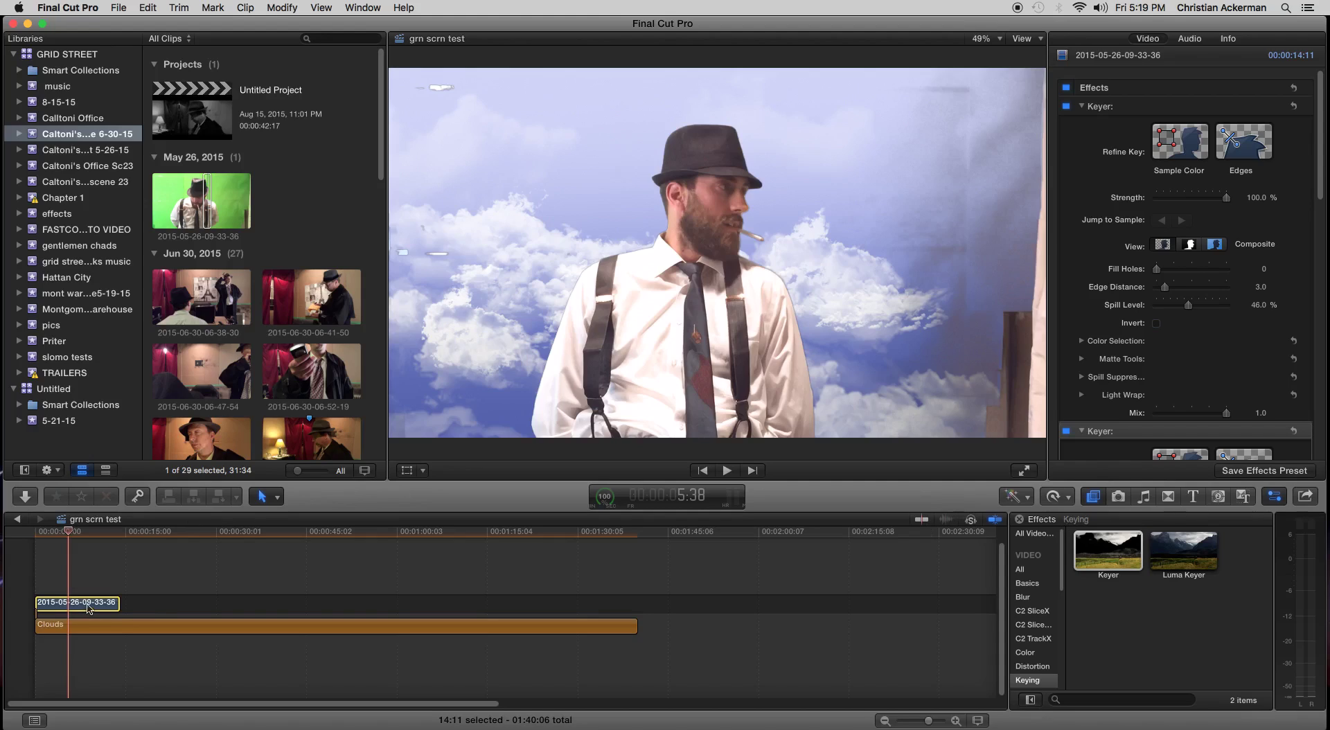
{"action": "left_click_drag", "start_coordinate": [68, 527], "coordinate": [81, 531]}
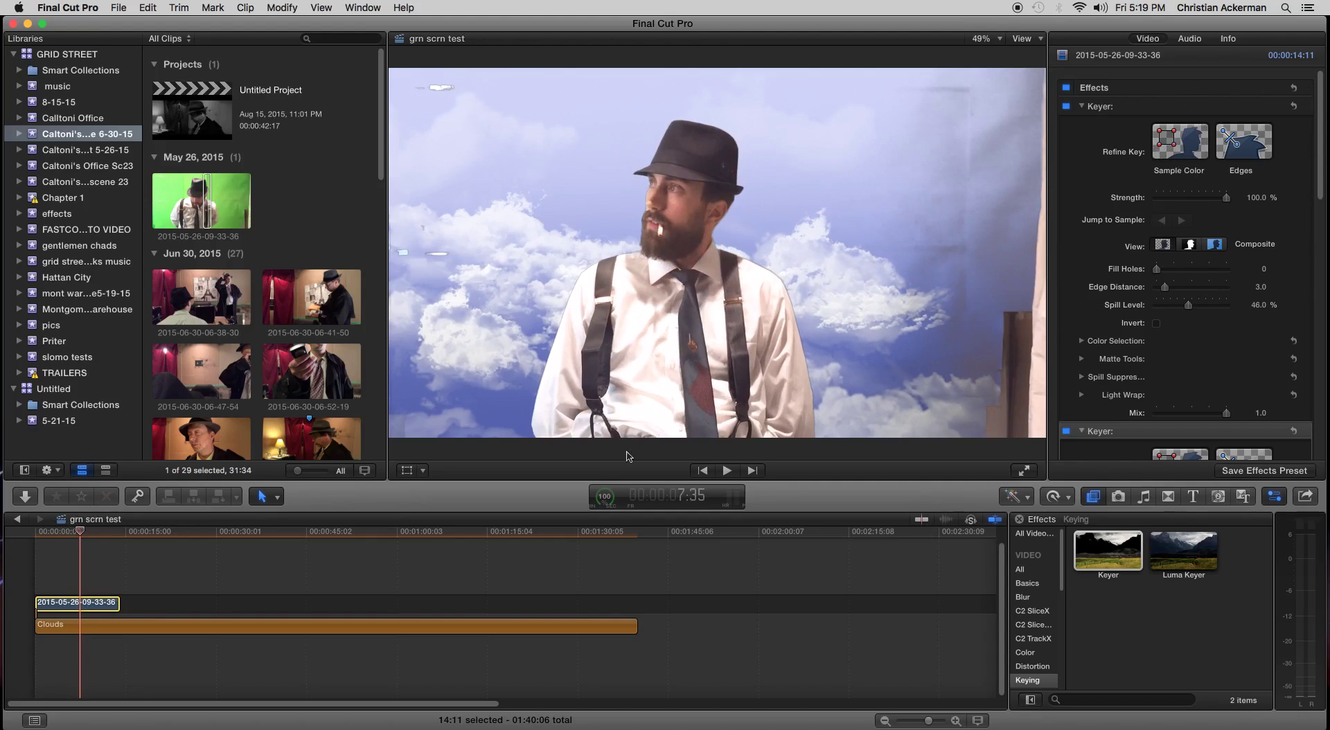
{"action": "mouse_move", "coordinate": [80, 538]}
{"action": "left_mouse_down"}
{"action": "mouse_move", "coordinate": [52, 539]}
{"action": "mouse_move", "coordinate": [67, 540]}
{"action": "left_mouse_up"}
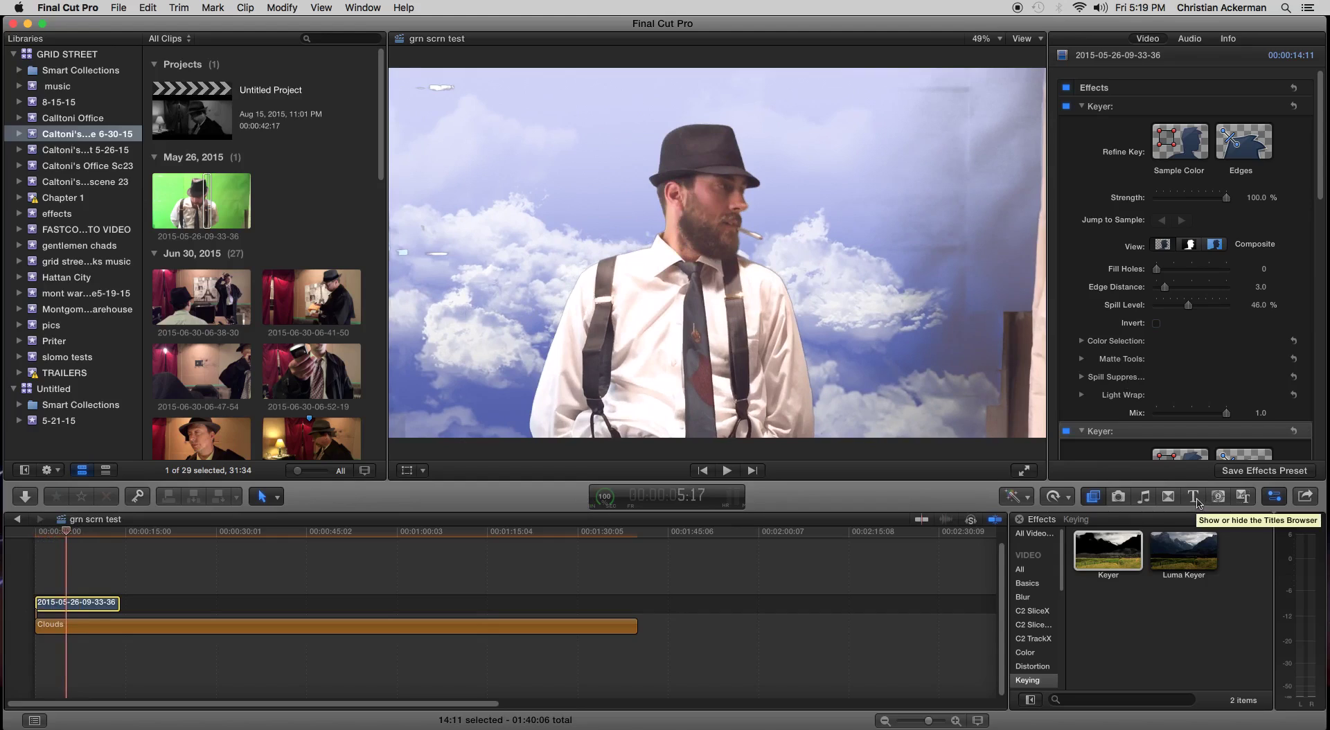
Step: Place the Boogie Lights title between the keyed clip and Clouds, moving its text up-right
{"action": "left_click", "coordinate": [1193, 495]}
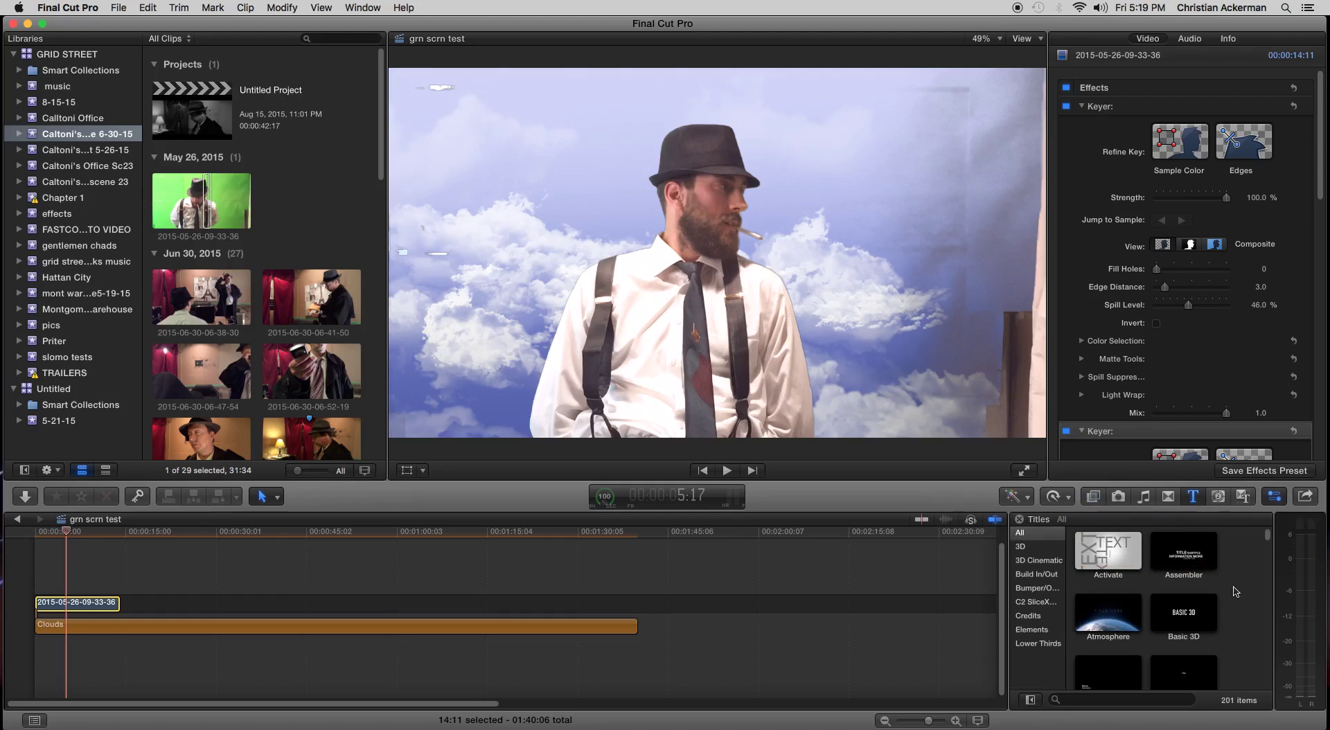
{"action": "scroll", "coordinate": [1123, 609], "scroll_direction": "down", "scroll_amount": 2}
{"action": "scroll", "coordinate": [1211, 664], "scroll_direction": "down", "scroll_amount": 2}
{"action": "left_click", "coordinate": [1189, 641]}
{"action": "left_click_drag", "start_coordinate": [1109, 632], "coordinate": [71, 624]}
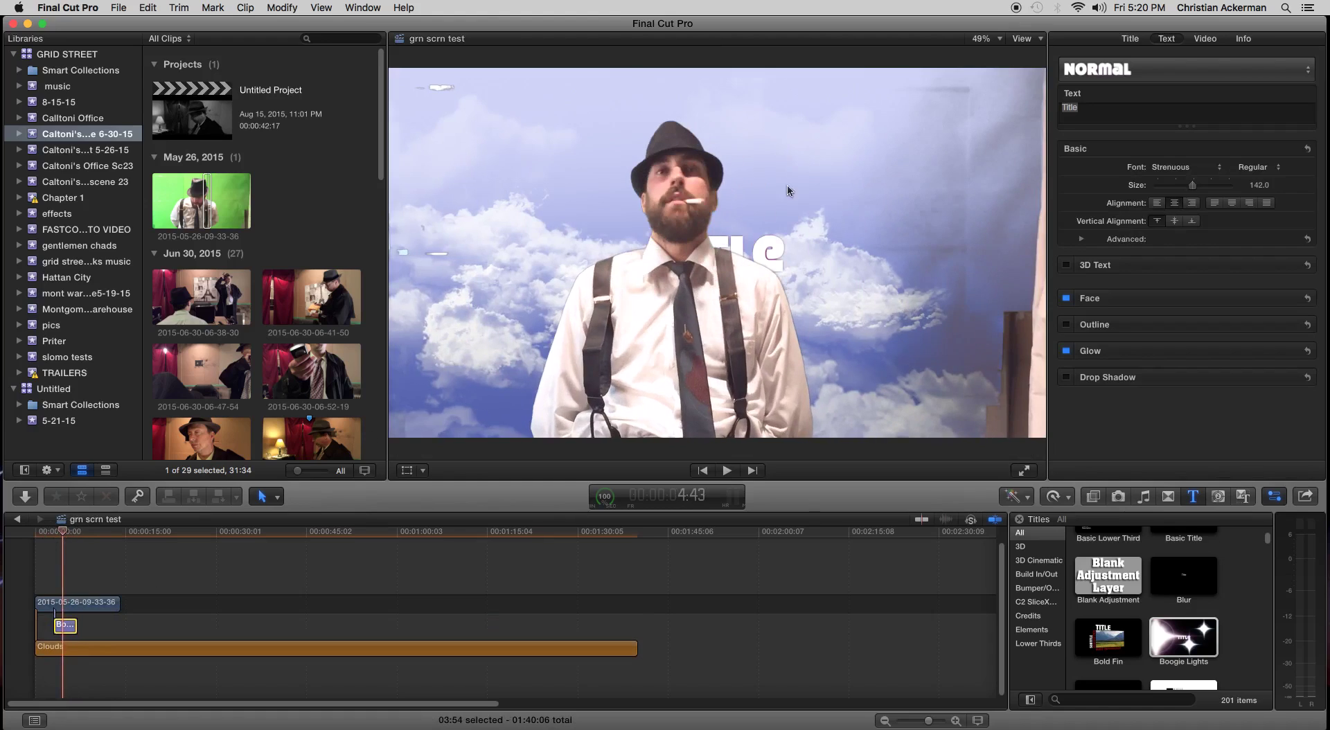
{"action": "left_click_drag", "start_coordinate": [741, 250], "coordinate": [895, 232]}
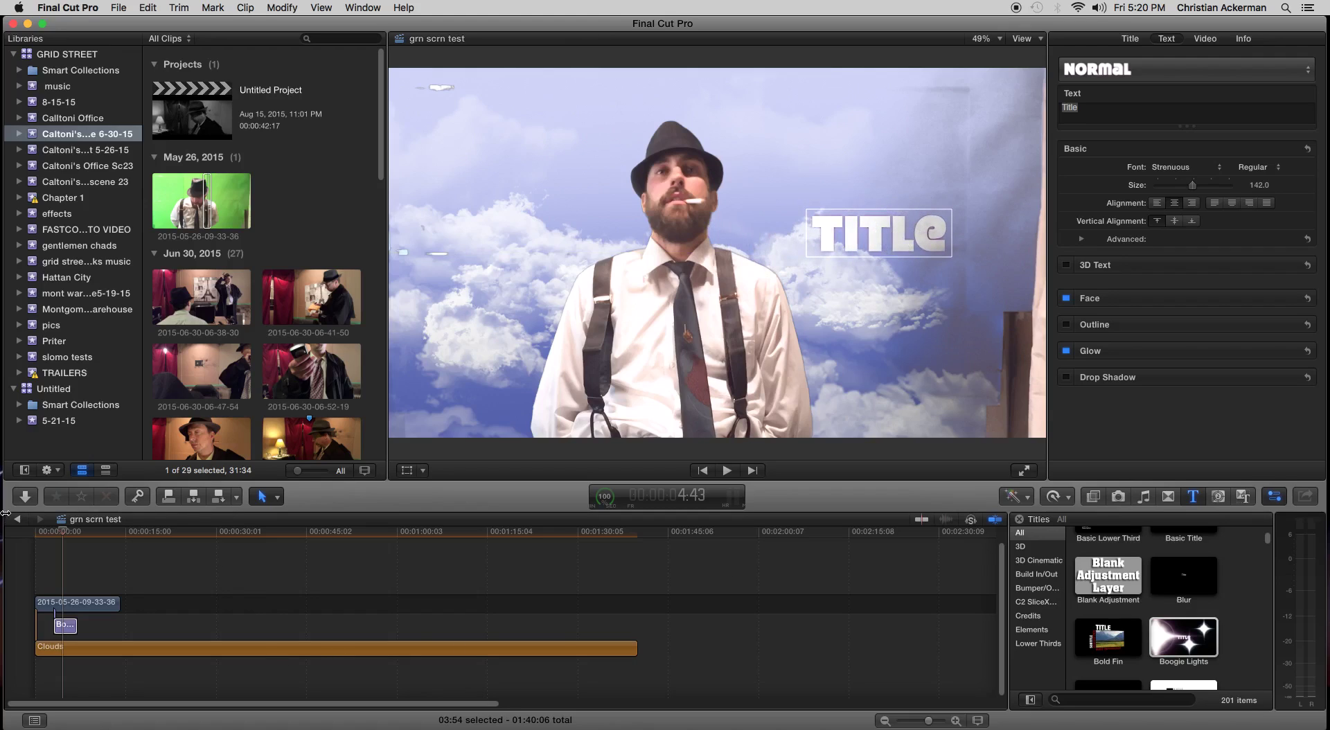
Step: Play back the composite from about 1:43, then return the playhead to the start
{"action": "left_click_drag", "start_coordinate": [64, 533], "coordinate": [45, 544]}
{"action": "key", "text": "space"}
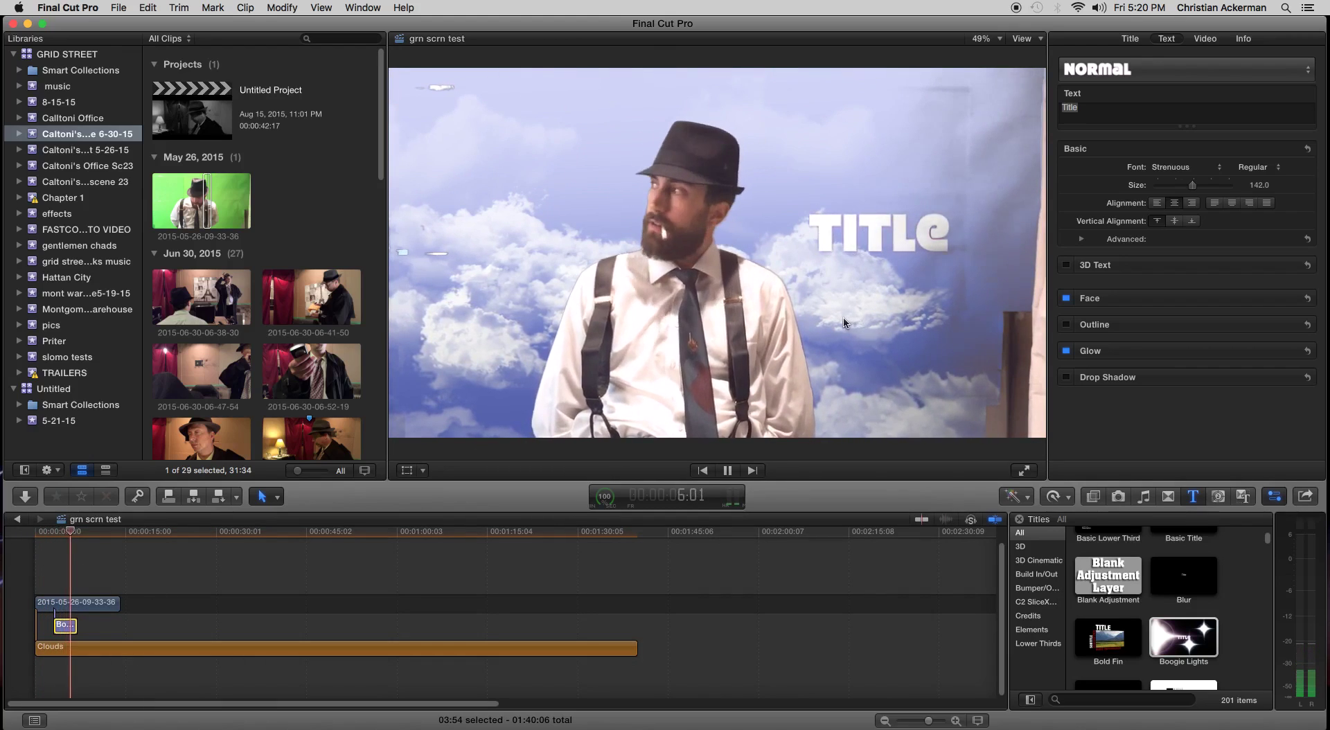
{"action": "key", "text": "space"}
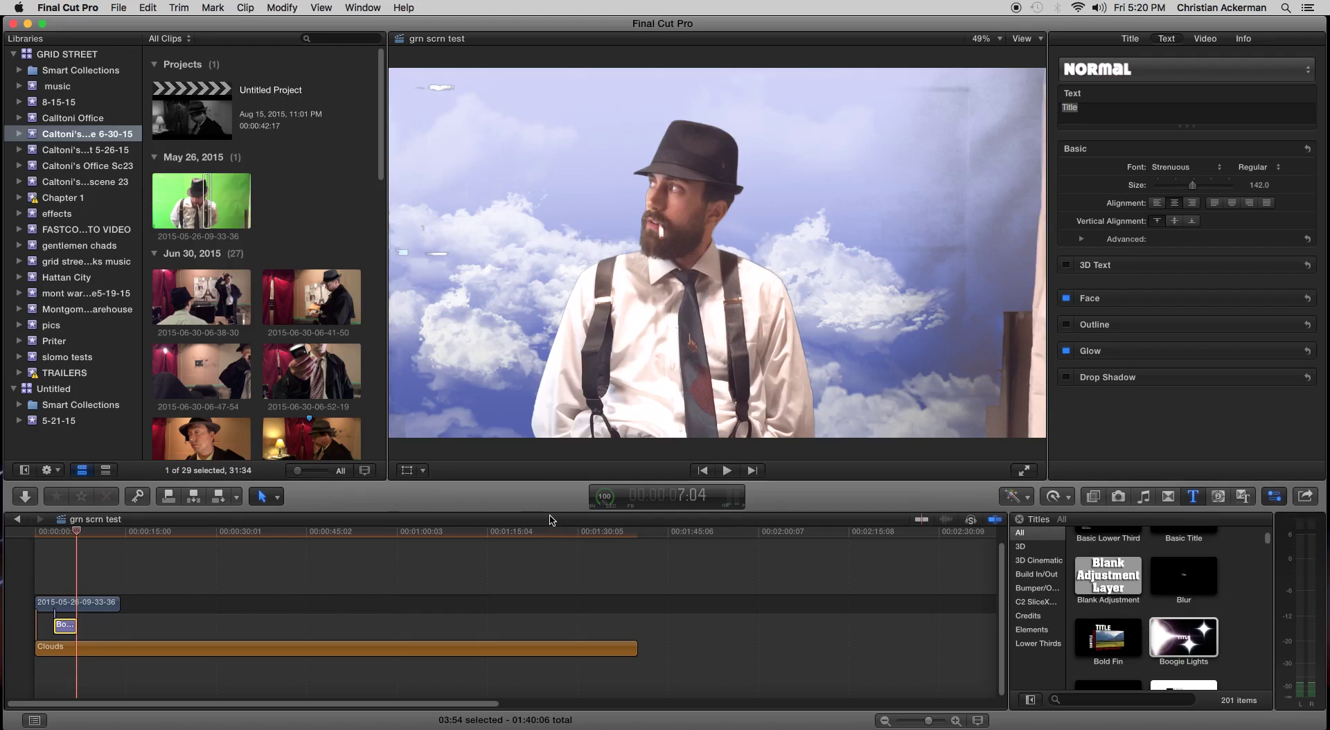
{"action": "key", "text": "Home"}
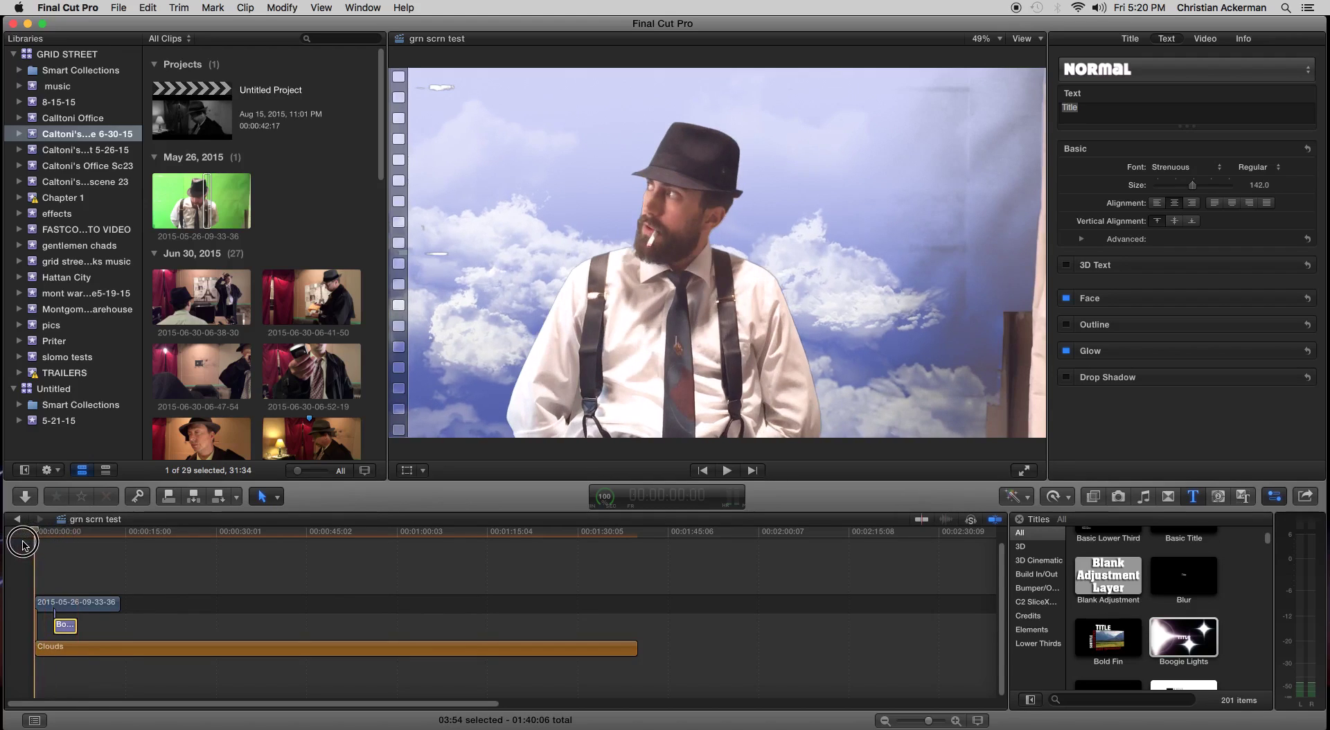